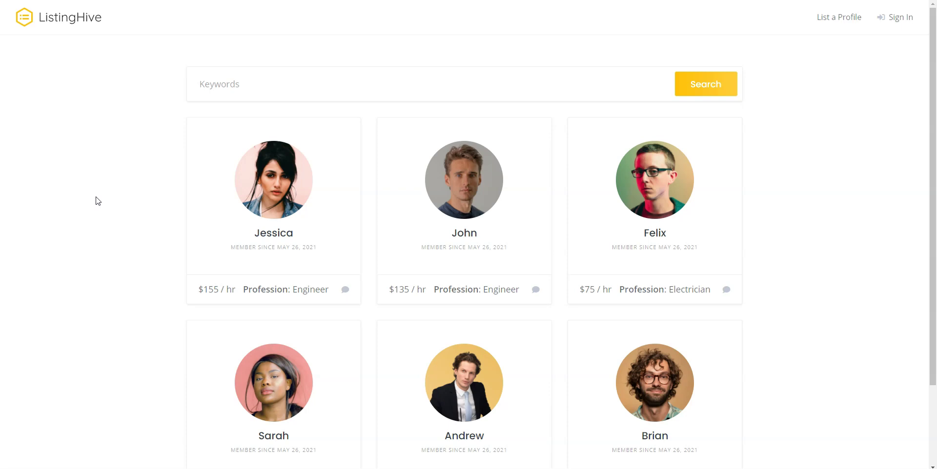
From the dashboard, go to Appearance > Themes and start adding a new theme.
{"action": "scroll", "coordinate": [98, 201], "scroll_direction": "down", "scroll_amount": 2}
{"action": "scroll", "coordinate": [98, 201], "scroll_direction": "up", "scroll_amount": 1}
{"action": "scroll", "coordinate": [98, 201], "scroll_direction": "up", "scroll_amount": 2}
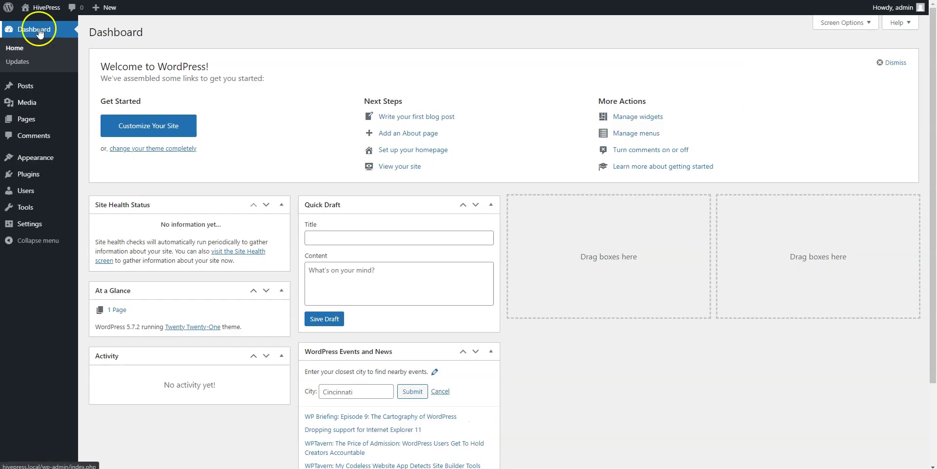
{"action": "left_click", "coordinate": [39, 34]}
{"action": "mouse_move", "coordinate": [45, 157]}
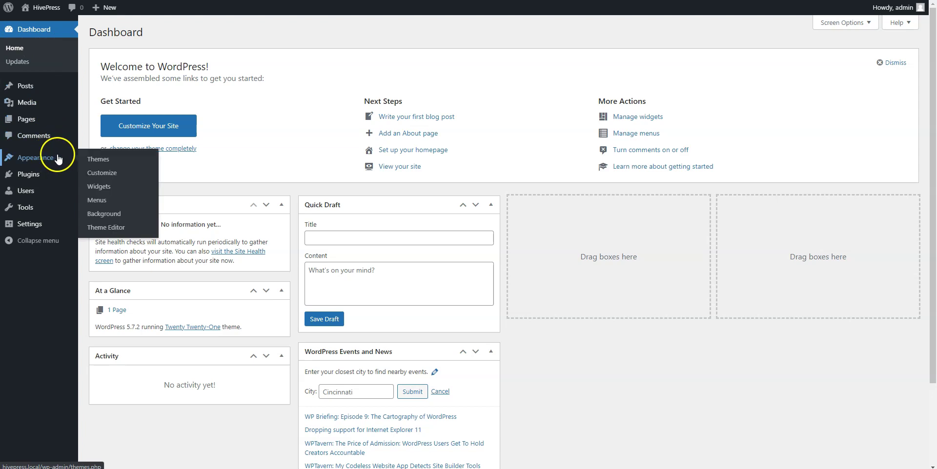
{"action": "left_click", "coordinate": [96, 159]}
{"action": "left_click", "coordinate": [178, 32]}
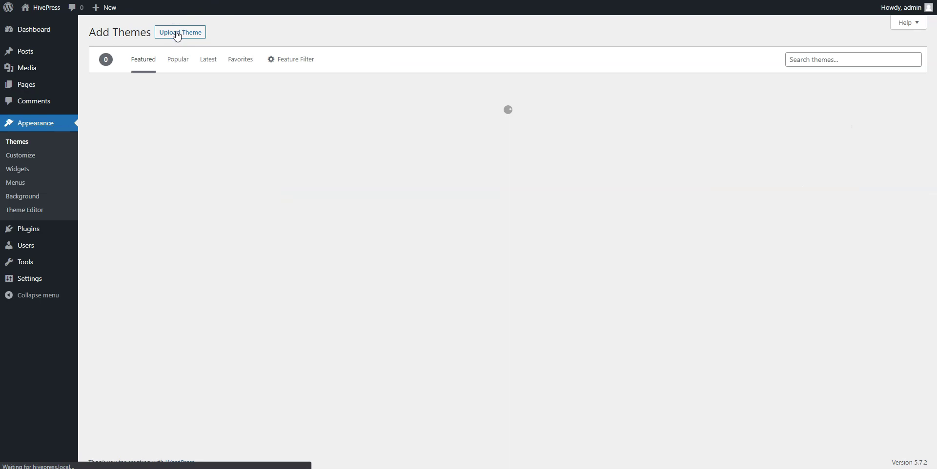
Search for ListingHive, then install and activate the theme.
{"action": "left_click", "coordinate": [804, 60]}
{"action": "type", "text": "ListingHive"}
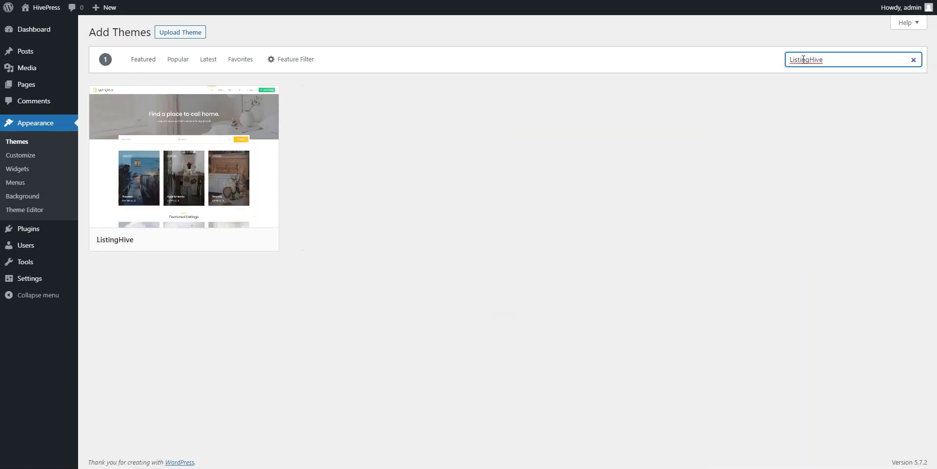
{"action": "left_click", "coordinate": [224, 240]}
{"action": "left_click", "coordinate": [209, 243]}
{"action": "left_click", "coordinate": [210, 244]}
Install and activate the HivePress plugin through the required plugins installer.
{"action": "left_click", "coordinate": [145, 77]}
{"action": "left_click", "coordinate": [118, 113]}
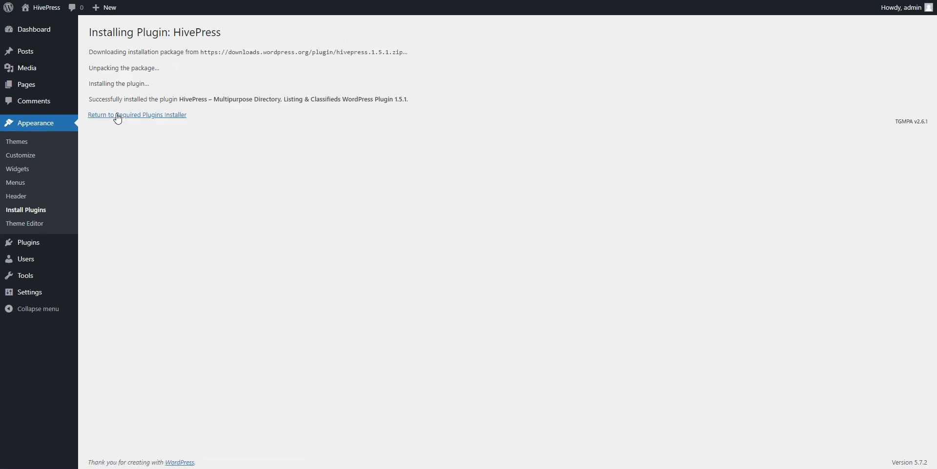
{"action": "left_click", "coordinate": [131, 116]}
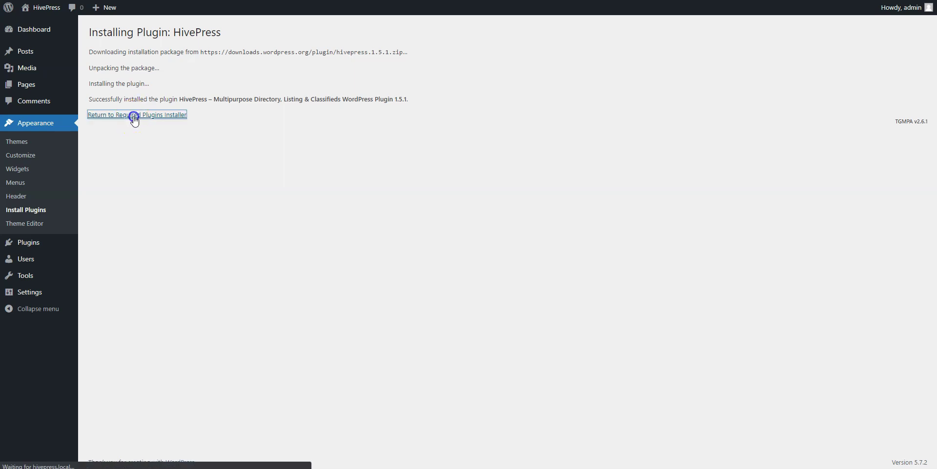
{"action": "left_click", "coordinate": [122, 115]}
{"action": "left_click", "coordinate": [37, 35]}
Install and activate the Messages extension from HivePress > Extensions.
{"action": "mouse_move", "coordinate": [32, 158]}
{"action": "left_click", "coordinate": [102, 201]}
{"action": "scroll", "coordinate": [101, 202], "scroll_direction": "down", "scroll_amount": 3}
{"action": "scroll", "coordinate": [102, 202], "scroll_direction": "down", "scroll_amount": 2}
{"action": "left_click", "coordinate": [336, 352]}
{"action": "left_click", "coordinate": [105, 150]}
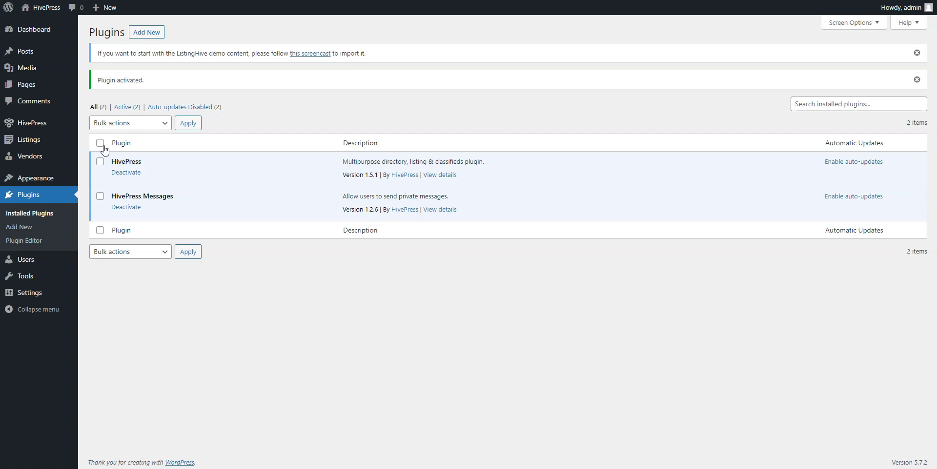
Untick 'Allow submitting new listings' and save, then tick 'Allow direct registration' for vendors.
{"action": "mouse_move", "coordinate": [37, 121]}
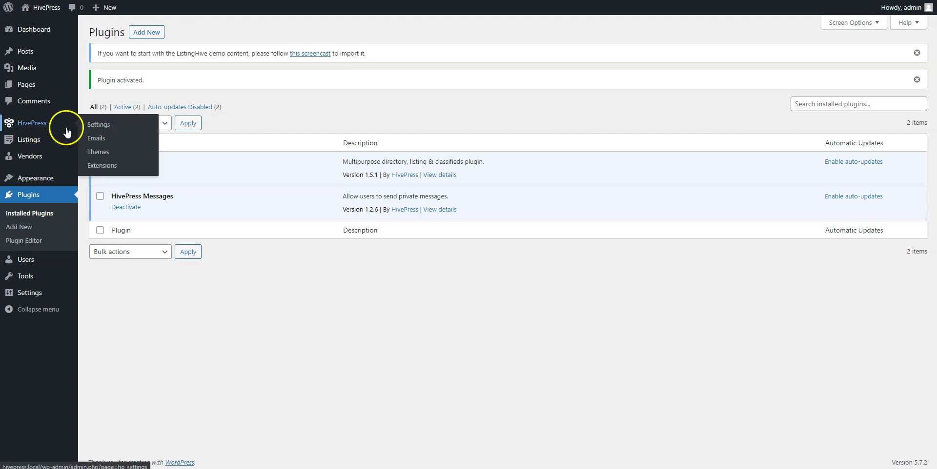
{"action": "left_click", "coordinate": [98, 126]}
{"action": "scroll", "coordinate": [99, 131], "scroll_direction": "down", "scroll_amount": 3}
{"action": "left_click", "coordinate": [200, 266]}
{"action": "left_click", "coordinate": [121, 423]}
{"action": "left_click", "coordinate": [148, 85]}
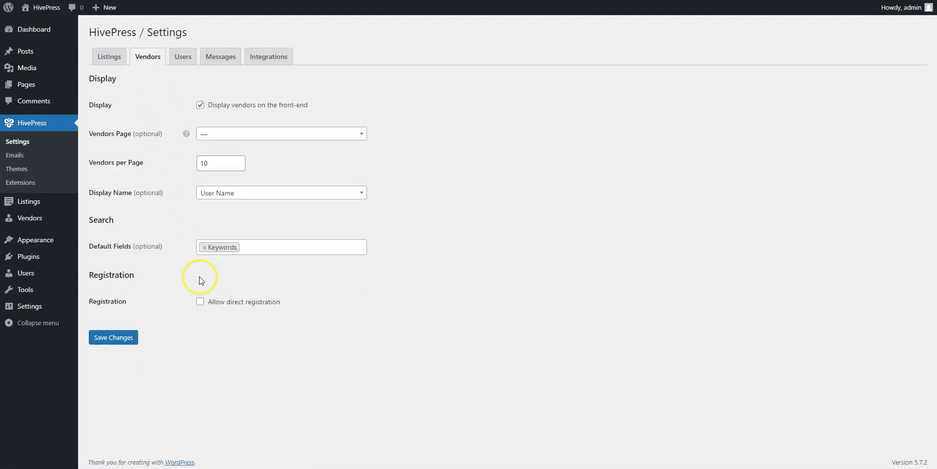
{"action": "left_click", "coordinate": [200, 301]}
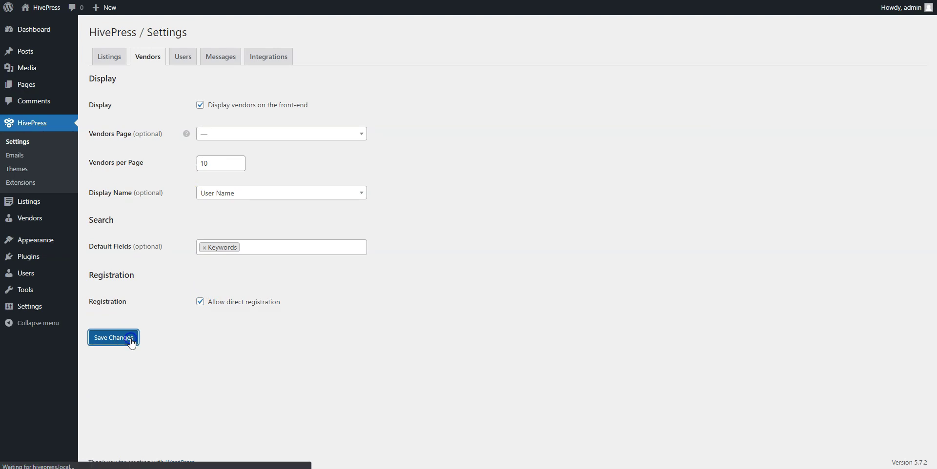
Create a menu named 'Example' assigned to the Header location.
{"action": "mouse_move", "coordinate": [58, 241]}
{"action": "left_click", "coordinate": [97, 283]}
{"action": "left_click", "coordinate": [320, 141]}
{"action": "type", "text": "Example"}
{"action": "left_click", "coordinate": [381, 229]}
{"action": "left_click", "coordinate": [891, 270]}
Add a 'List a Profile' custom link to the /register-vendor address and save the menu.
{"action": "left_click", "coordinate": [215, 225]}
{"action": "left_click", "coordinate": [200, 212]}
{"action": "key", "text": "ctrl+v"}
{"action": "left_click", "coordinate": [167, 213]}
{"action": "left_click_drag", "start_coordinate": [155, 213], "coordinate": [186, 236]}
{"action": "type", "text": "List a Prof"}
{"action": "left_click", "coordinate": [198, 257]}
{"action": "left_click", "coordinate": [902, 299]}
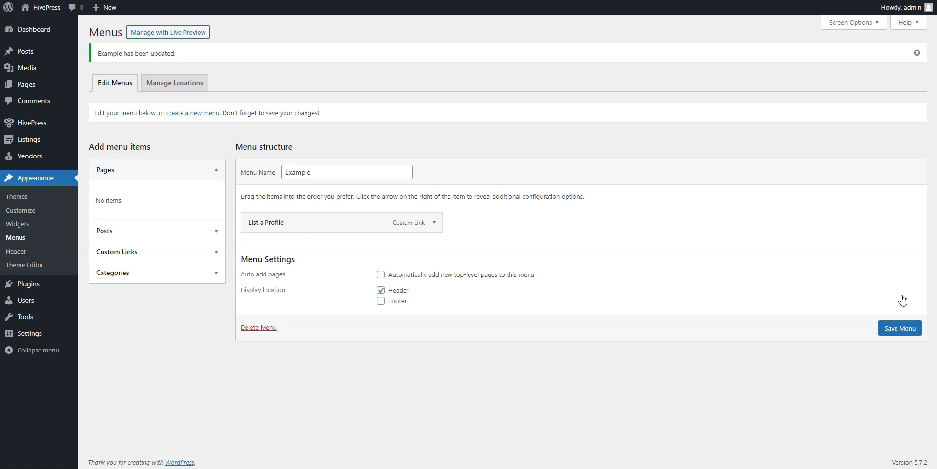
Start a new vendor attribute 'Hourly Rate' as a front-end editable, filterable, sortable Number field.
{"action": "left_click", "coordinate": [112, 185]}
{"action": "left_click", "coordinate": [156, 33]}
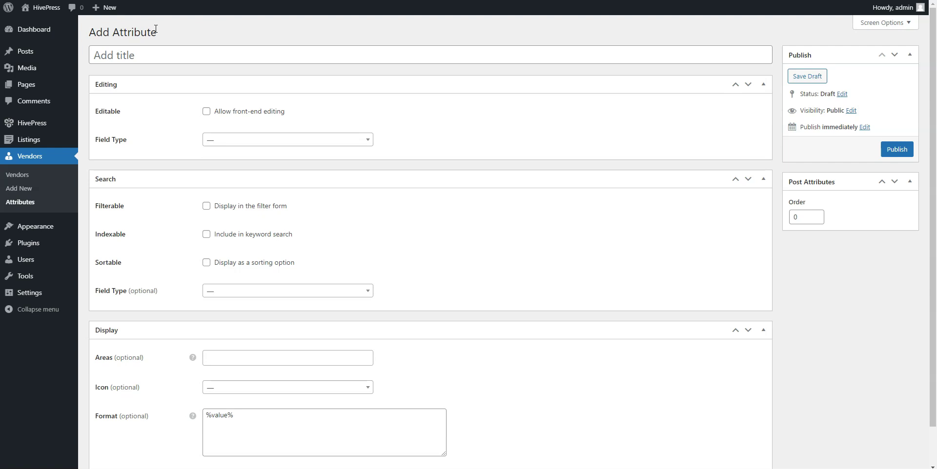
{"action": "left_click", "coordinate": [154, 57]}
{"action": "type", "text": "Hourly Rate"}
{"action": "left_click", "coordinate": [206, 111]}
{"action": "left_click", "coordinate": [218, 139]}
{"action": "scroll", "coordinate": [230, 177], "scroll_direction": "down", "scroll_amount": 2}
{"action": "left_click", "coordinate": [225, 197]}
{"action": "left_click", "coordinate": [207, 205]}
{"action": "left_click", "coordinate": [207, 263]}
Filter it as a Number Range, show it in Block and Page primary areas, add '$' and '/' to the format, and publish.
{"action": "left_click", "coordinate": [223, 291]}
{"action": "scroll", "coordinate": [233, 336], "scroll_direction": "down", "scroll_amount": 1}
{"action": "left_click", "coordinate": [234, 343]}
{"action": "left_click", "coordinate": [231, 355]}
{"action": "left_click", "coordinate": [238, 374]}
{"action": "left_click", "coordinate": [272, 359]}
{"action": "left_click", "coordinate": [252, 402]}
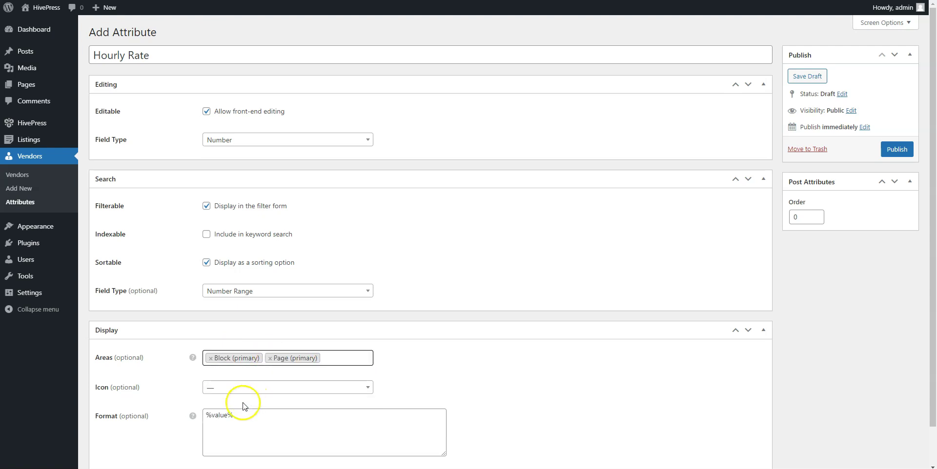
{"action": "left_click", "coordinate": [209, 416]}
{"action": "type", "text": "$"}
{"action": "left_click", "coordinate": [240, 416]}
{"action": "type", "text": "/ hr"}
{"action": "left_click", "coordinate": [895, 158]}
Start a new 'Profession' attribute as a front-end editable, filterable, indexable Select field.
{"action": "left_click", "coordinate": [184, 35]}
{"action": "left_click", "coordinate": [183, 57]}
{"action": "type", "text": "Profession"}
{"action": "key", "text": "Tab"}
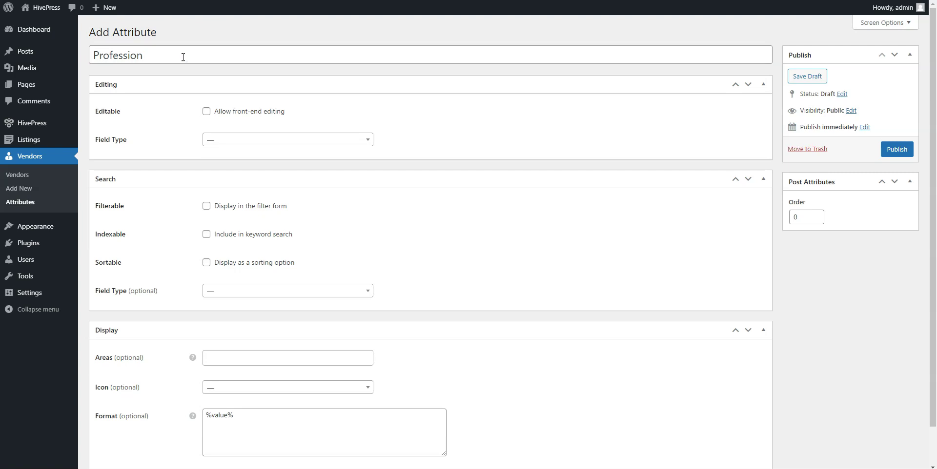
{"action": "left_click", "coordinate": [206, 111]}
{"action": "left_click", "coordinate": [215, 141]}
{"action": "scroll", "coordinate": [230, 180], "scroll_direction": "down", "scroll_amount": 3}
{"action": "left_click", "coordinate": [224, 193]}
{"action": "left_click", "coordinate": [206, 206]}
{"action": "left_click", "coordinate": [206, 235]}
Use a Select search field, show it in Block and Page primary areas, with format '%label%: %value%'.
{"action": "left_click", "coordinate": [220, 289]}
{"action": "scroll", "coordinate": [231, 330], "scroll_direction": "down", "scroll_amount": 2}
{"action": "left_click", "coordinate": [218, 372]}
{"action": "left_click", "coordinate": [220, 360]}
{"action": "left_click", "coordinate": [222, 373]}
{"action": "left_click", "coordinate": [284, 358]}
{"action": "left_click", "coordinate": [249, 400]}
{"action": "left_click", "coordinate": [207, 415]}
{"action": "type", "text": "%label%:"}
Publish Profession, then make it required with multiple selection allowed and update it.
{"action": "left_click", "coordinate": [891, 150]}
{"action": "left_click", "coordinate": [207, 169]}
{"action": "left_click", "coordinate": [207, 320]}
{"action": "left_click", "coordinate": [896, 166]}
Add the profession options Lawyer, Engineer and Electrician.
{"action": "left_click", "coordinate": [207, 380]}
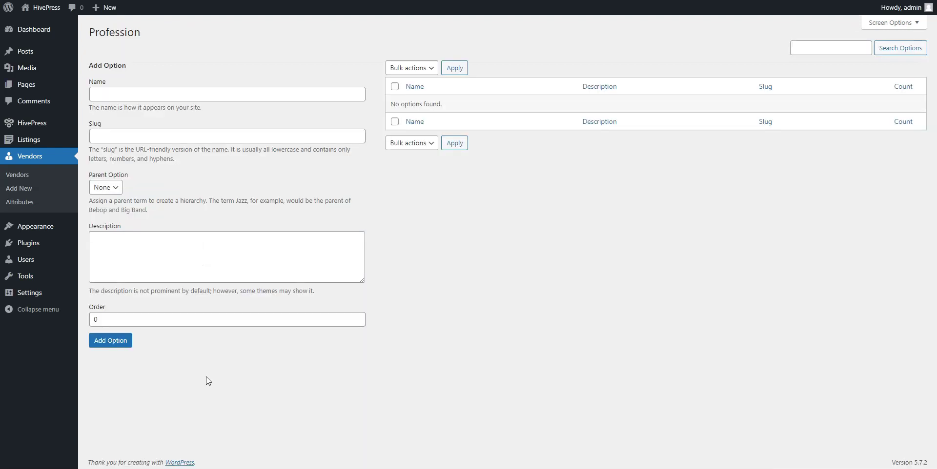
{"action": "left_click", "coordinate": [163, 91]}
{"action": "type", "text": "Lawyer"}
{"action": "left_click", "coordinate": [112, 341]}
{"action": "left_click", "coordinate": [117, 95]}
{"action": "type", "text": "Engine"}
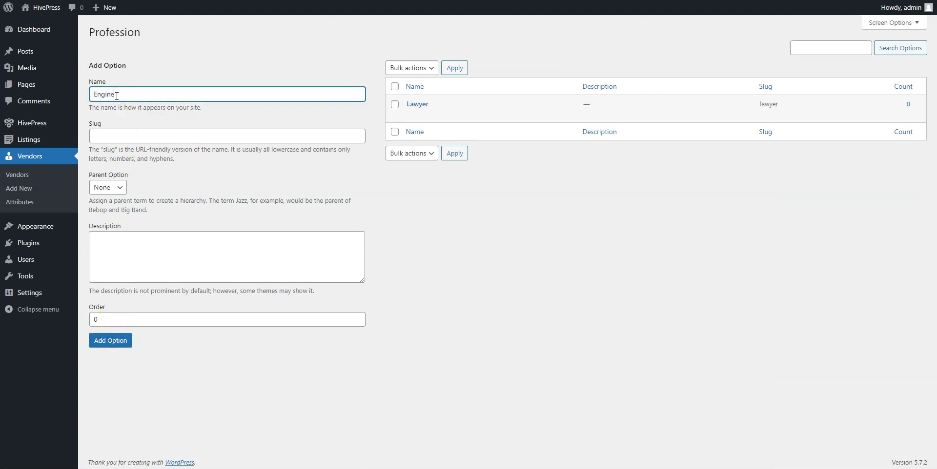
{"action": "type", "text": "er"}
{"action": "left_click", "coordinate": [110, 341]}
{"action": "left_click", "coordinate": [132, 95]}
{"action": "type", "text": "Electrician"}
{"action": "left_click", "coordinate": [117, 341]}
Visit the front-end site and sign out of the admin account.
{"action": "left_click", "coordinate": [47, 10]}
{"action": "left_click", "coordinate": [884, 41]}
{"action": "left_click", "coordinate": [218, 122]}
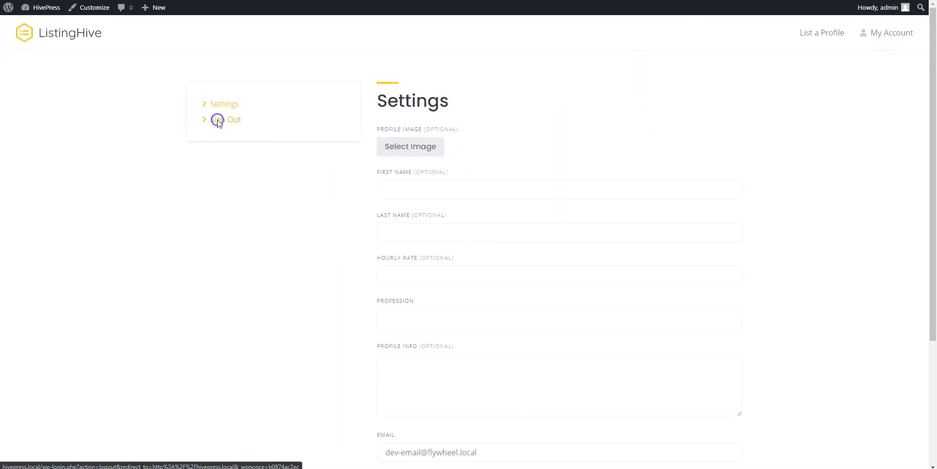
Through List a Profile, register a new account with the user's e-mail and a password.
{"action": "left_click", "coordinate": [849, 18]}
{"action": "left_click", "coordinate": [519, 238]}
{"action": "left_click", "coordinate": [458, 202]}
{"action": "type", "text": "brian@"}
{"action": "left_click", "coordinate": [457, 205]}
{"action": "type", "text": "example.com"}
{"action": "left_click", "coordinate": [444, 242]}
{"action": "type", "text": "password"}
{"action": "left_click", "coordinate": [464, 282]}
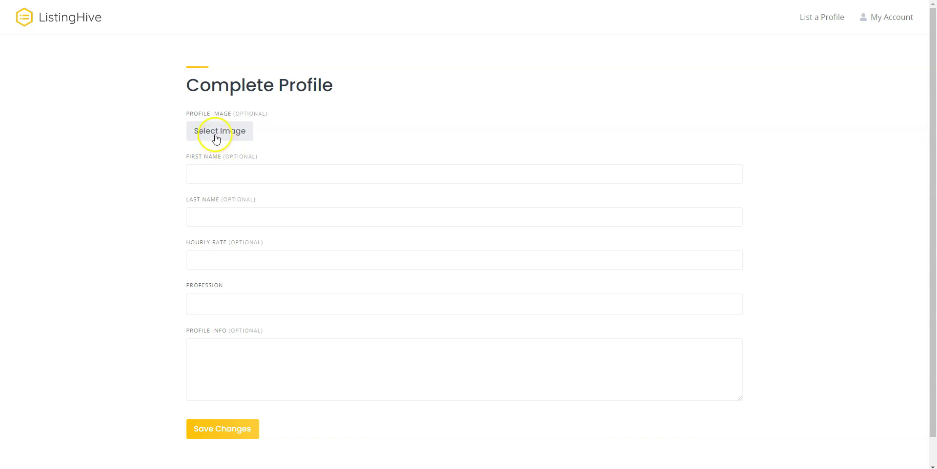
Upload the portrait photo as the profile image and enter the vendor's first and last name.
{"action": "left_click", "coordinate": [216, 133]}
{"action": "left_click", "coordinate": [161, 122]}
{"action": "left_click", "coordinate": [407, 272]}
{"action": "left_click", "coordinate": [378, 264]}
{"action": "key", "text": "Tab"}
Enter the hourly rate, choose Lawyer as profession, add 'Example' profile info, and save.
{"action": "left_click", "coordinate": [191, 330]}
{"action": "left_click", "coordinate": [189, 334]}
{"action": "left_click", "coordinate": [211, 346]}
{"action": "type", "text": "120"}
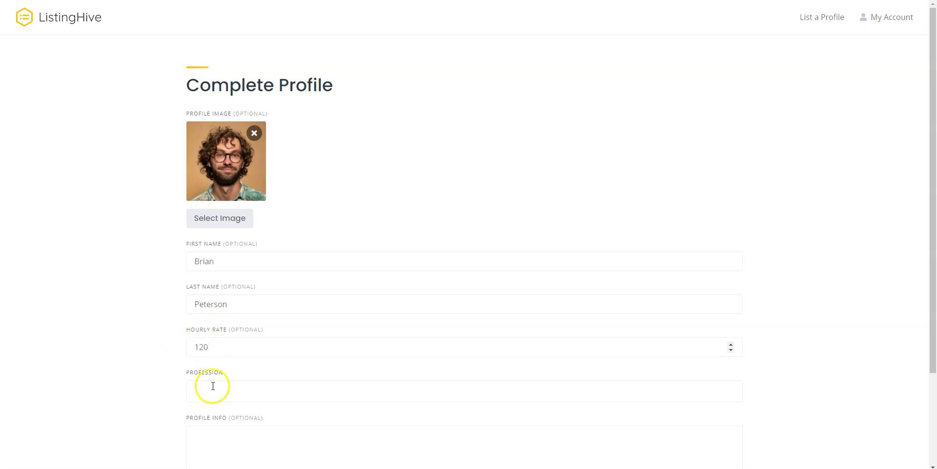
{"action": "left_click", "coordinate": [209, 390]}
{"action": "left_click", "coordinate": [216, 373]}
{"action": "left_click", "coordinate": [216, 444]}
{"action": "type", "text": "Example"}
{"action": "scroll", "coordinate": [219, 446], "scroll_direction": "down", "scroll_amount": 3}
{"action": "left_click", "coordinate": [295, 424]}
{"action": "left_click", "coordinate": [250, 410]}
Sign out of the vendor account and sign back in as admin with the account password.
{"action": "left_click", "coordinate": [909, 18]}
{"action": "left_click", "coordinate": [228, 103]}
{"action": "left_click", "coordinate": [913, 22]}
{"action": "left_click", "coordinate": [516, 193]}
{"action": "type", "text": "admin"}
{"action": "key", "text": "Tab"}
{"action": "type", "text": "********"}
{"action": "key", "text": "Return"}
Go to the admin dashboard and start a new page under Pages > Add New.
{"action": "left_click", "coordinate": [42, 8]}
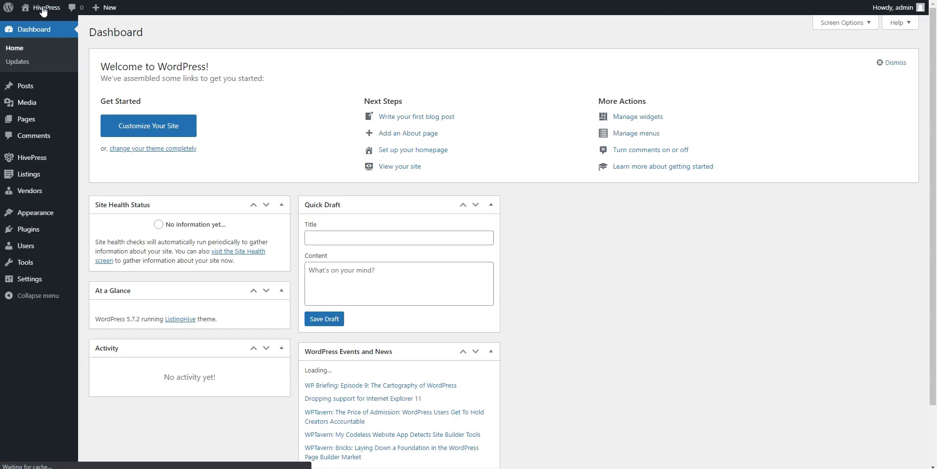
{"action": "mouse_move", "coordinate": [73, 121]}
{"action": "left_click", "coordinate": [98, 134]}
Title the new page 'Home' and insert a Vendor Search Form block.
{"action": "left_click", "coordinate": [147, 78]}
{"action": "type", "text": "Home"}
{"action": "left_click", "coordinate": [159, 101]}
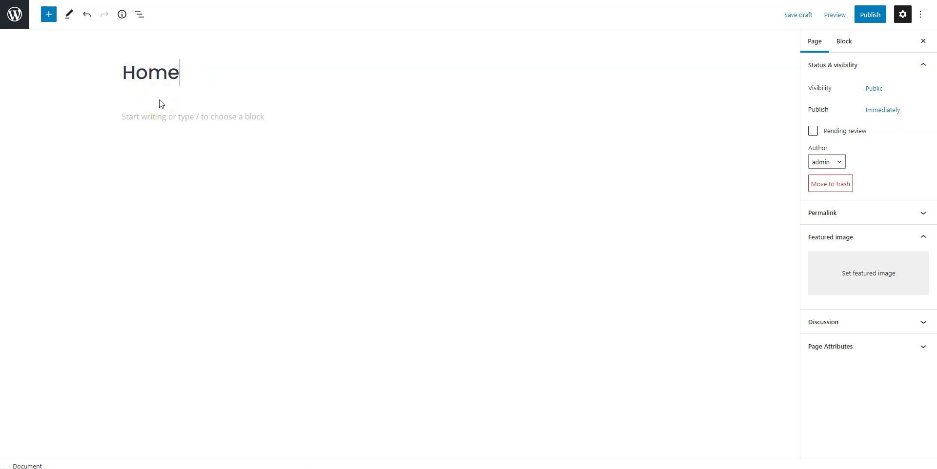
{"action": "left_click", "coordinate": [306, 119]}
{"action": "left_click", "coordinate": [669, 116]}
{"action": "left_click", "coordinate": [759, 269]}
Add a Vendors block below the form showing 6 vendors, then publish the page.
{"action": "left_click", "coordinate": [667, 164]}
{"action": "left_click", "coordinate": [740, 241]}
{"action": "left_click", "coordinate": [828, 138]}
{"action": "key", "text": "BackSpace"}
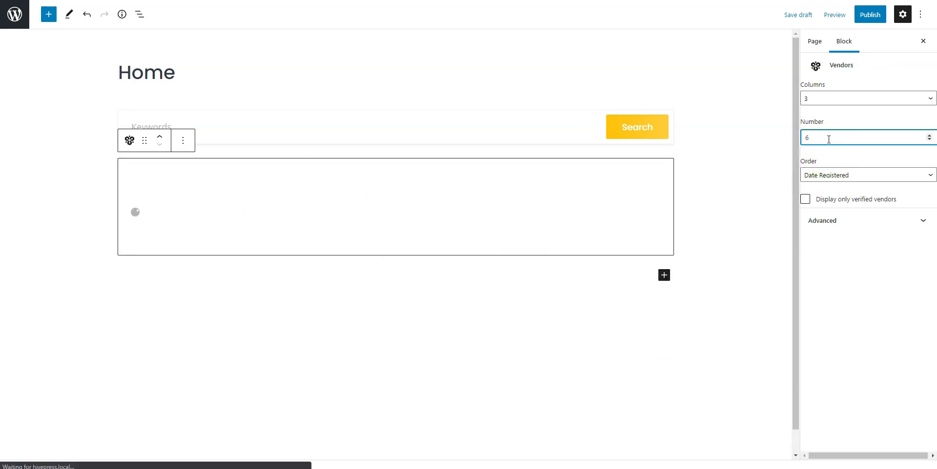
{"action": "left_click", "coordinate": [760, 151]}
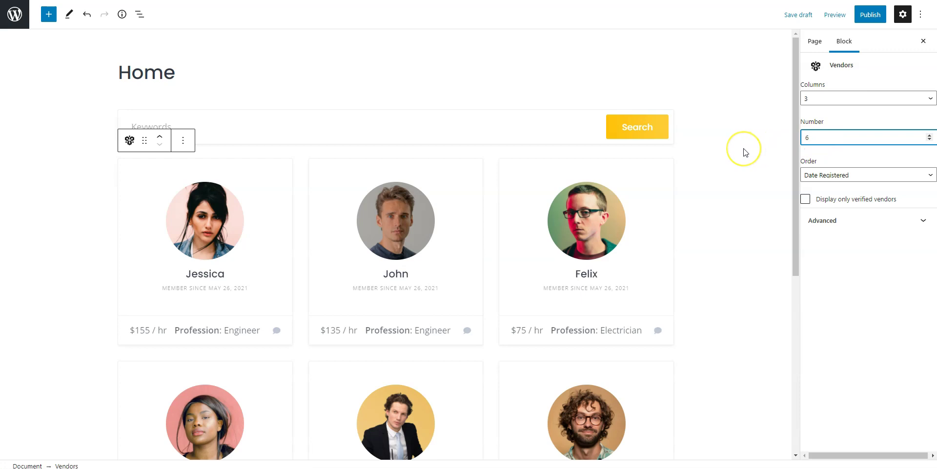
{"action": "scroll", "coordinate": [745, 152], "scroll_direction": "down", "scroll_amount": 4}
{"action": "scroll", "coordinate": [745, 153], "scroll_direction": "up", "scroll_amount": 3}
{"action": "scroll", "coordinate": [745, 152], "scroll_direction": "up", "scroll_amount": 1}
{"action": "left_click", "coordinate": [871, 16]}
{"action": "left_click", "coordinate": [839, 14]}
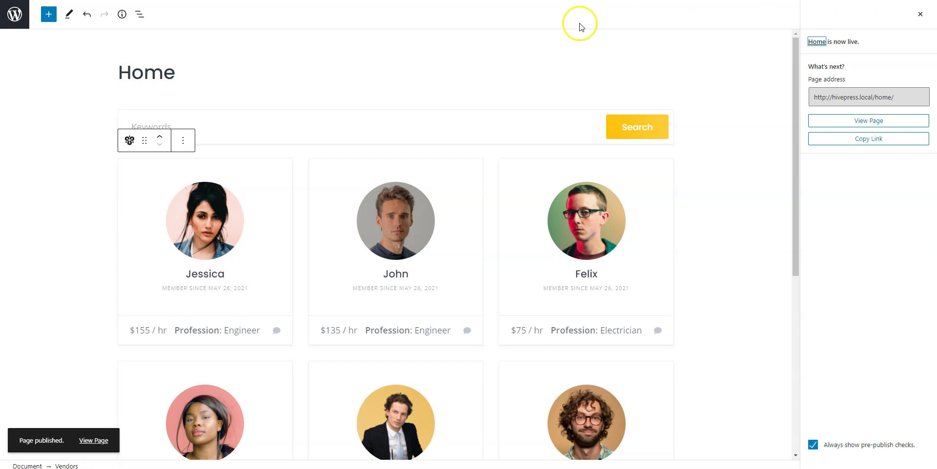
In Settings > Reading, set the homepage to the static page 'Home' and save.
{"action": "left_click", "coordinate": [14, 15]}
{"action": "mouse_move", "coordinate": [31, 285]}
{"action": "left_click", "coordinate": [100, 308]}
{"action": "left_click", "coordinate": [200, 74]}
{"action": "left_click", "coordinate": [272, 97]}
{"action": "left_click", "coordinate": [262, 120]}
{"action": "left_click", "coordinate": [122, 326]}
Visit the front-end site and run a keyword search for 'Lawyer'.
{"action": "left_click", "coordinate": [39, 9]}
{"action": "scroll", "coordinate": [50, 69], "scroll_direction": "down", "scroll_amount": 2}
{"action": "scroll", "coordinate": [51, 69], "scroll_direction": "up", "scroll_amount": 1}
{"action": "scroll", "coordinate": [130, 204], "scroll_direction": "up", "scroll_amount": 1}
{"action": "left_click", "coordinate": [228, 107]}
{"action": "type", "text": "Lawyer"}
{"action": "key", "text": "Return"}
{"action": "scroll", "coordinate": [228, 108], "scroll_direction": "down", "scroll_amount": 3}
{"action": "scroll", "coordinate": [227, 108], "scroll_direction": "up", "scroll_amount": 2}
{"action": "scroll", "coordinate": [227, 106], "scroll_direction": "up", "scroll_amount": 1}
Raise the minimum hourly rate to 79, check the profession filter, and preview a lawyer's message form.
{"action": "mouse_move", "coordinate": [191, 193]}
{"action": "left_mouse_down"}
{"action": "mouse_move", "coordinate": [212, 192]}
{"action": "mouse_move", "coordinate": [178, 193]}
{"action": "left_mouse_up"}
{"action": "left_click", "coordinate": [223, 234]}
{"action": "left_click", "coordinate": [163, 255]}
{"action": "left_click", "coordinate": [535, 350]}
{"action": "left_click", "coordinate": [553, 156]}
{"action": "scroll", "coordinate": [552, 154], "scroll_direction": "down", "scroll_amount": 3}
{"action": "scroll", "coordinate": [552, 158], "scroll_direction": "up", "scroll_amount": 2}
{"action": "scroll", "coordinate": [553, 157], "scroll_direction": "up", "scroll_amount": 2}
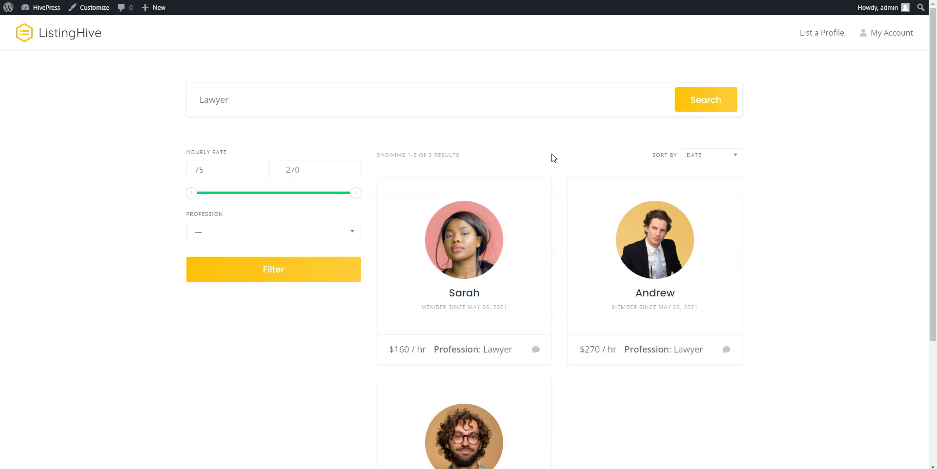
Return to the ListingHive homepage through the site header logo.
{"action": "left_click", "coordinate": [79, 38]}
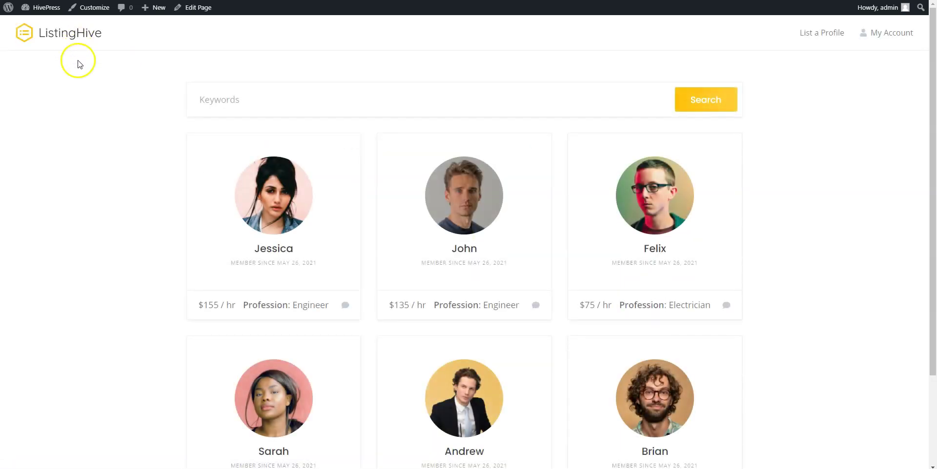